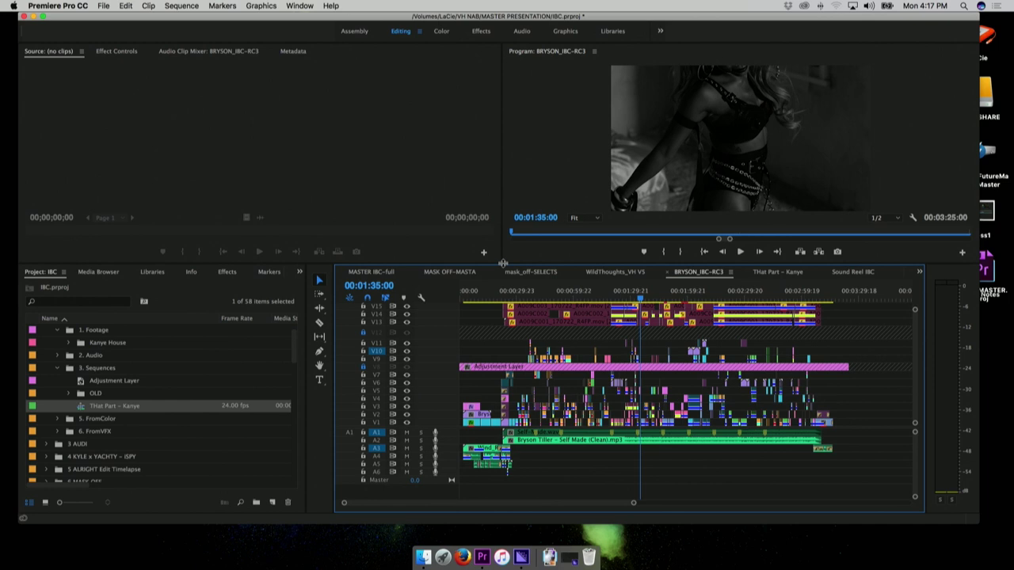
Go to the hanging-figures shot near 00:01:25 in BRYSON_IBC-RC3 and view it full screen.
click(623, 293)
click(623, 294)
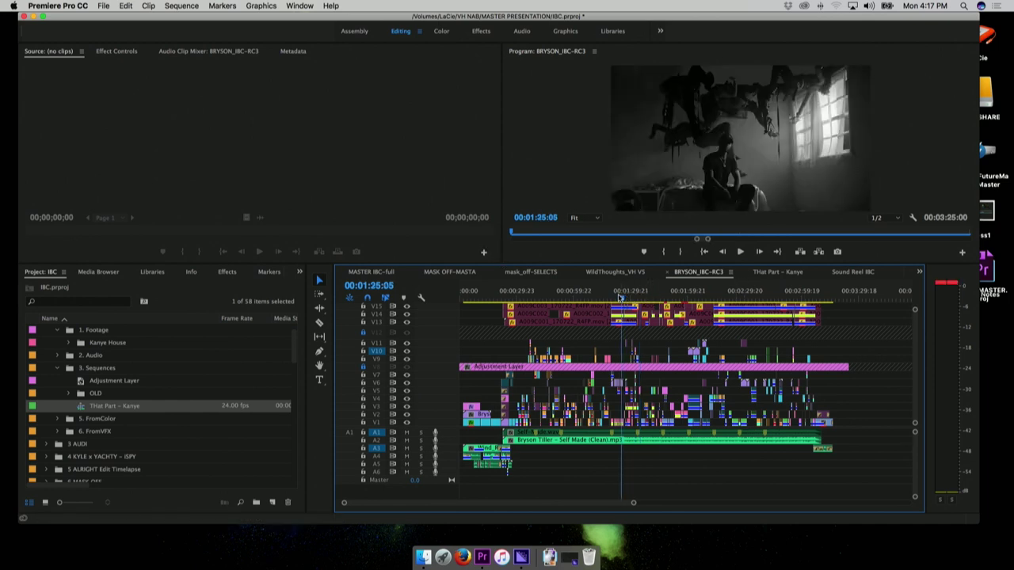
key(=)
key(=)
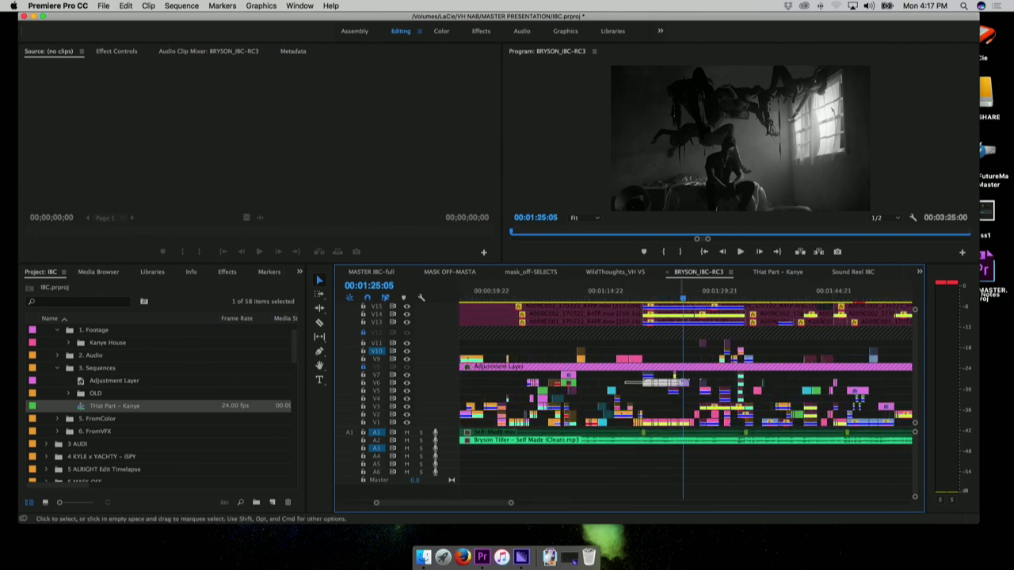
key(ctrl+grave)
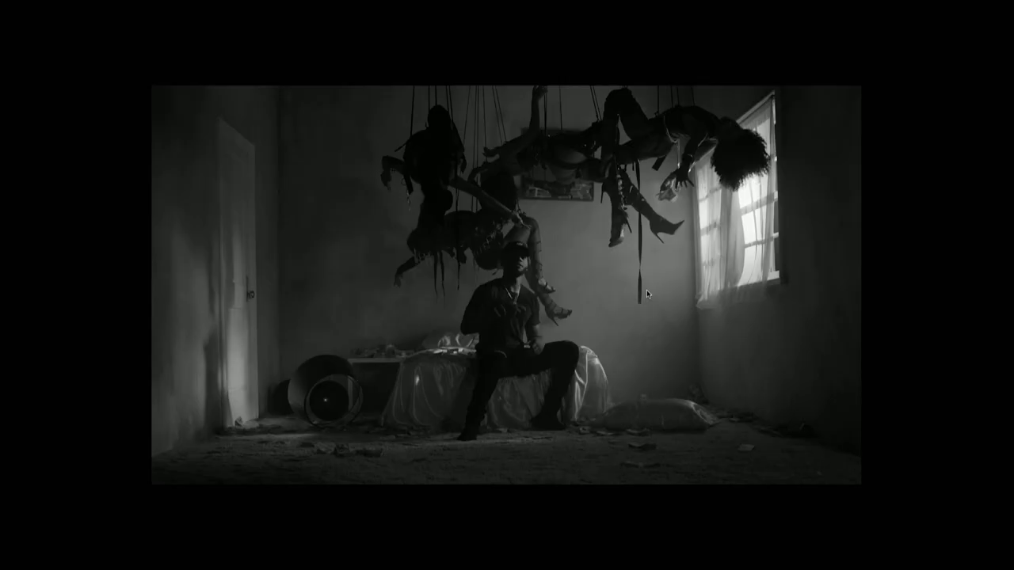
key(ctrl+grave)
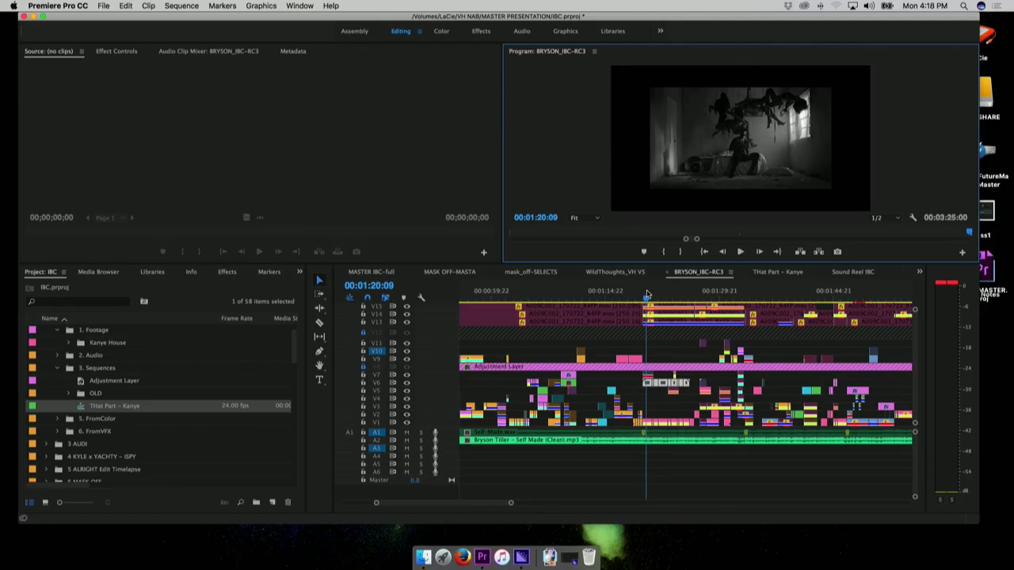
Play the hanging-figures shot from 00:01:20 with its V6 effects clips disabled, then with them enabled in full screen.
click(674, 345)
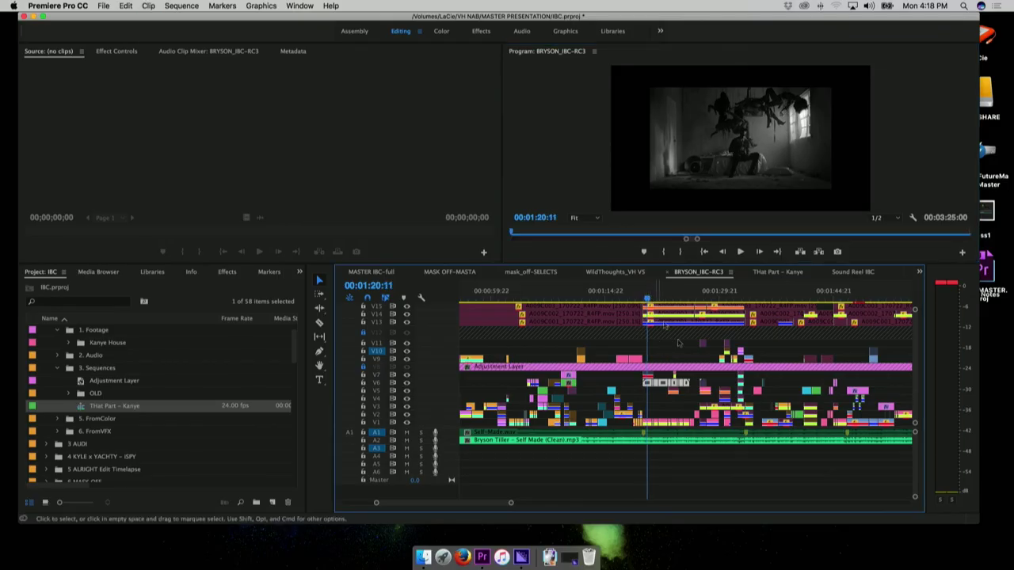
click(659, 400)
key(space)
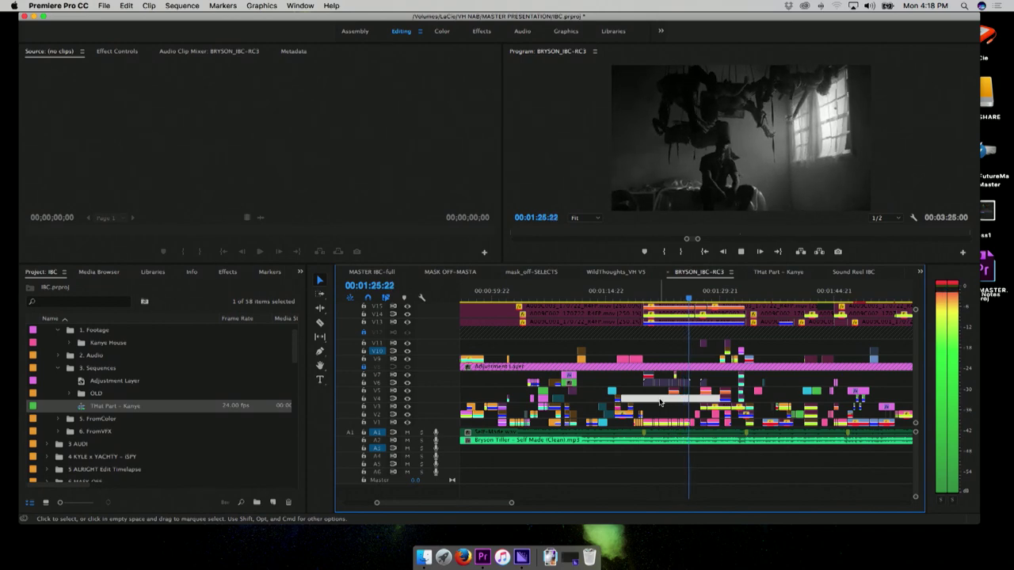
key(ctrl+grave)
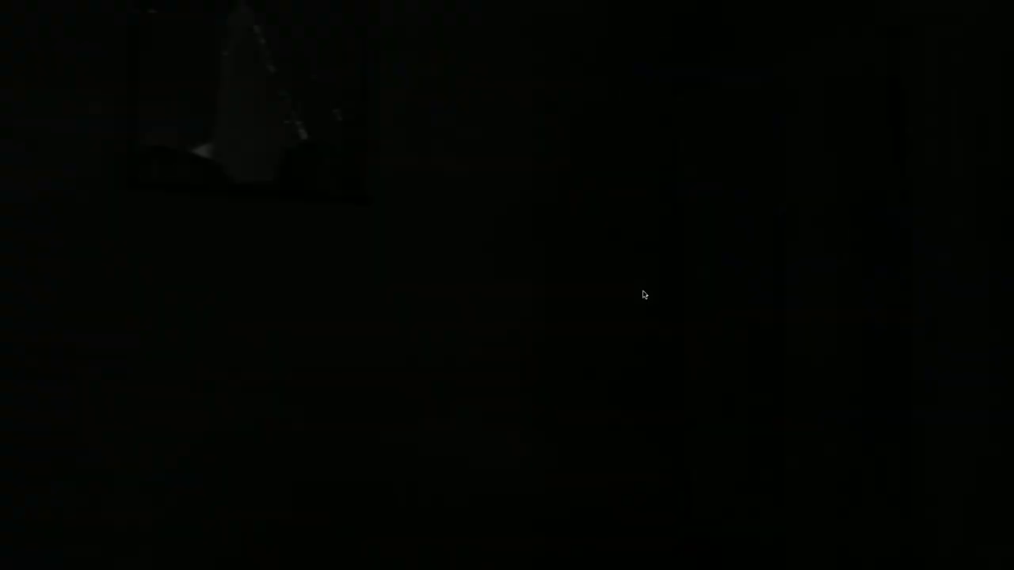
key(Escape)
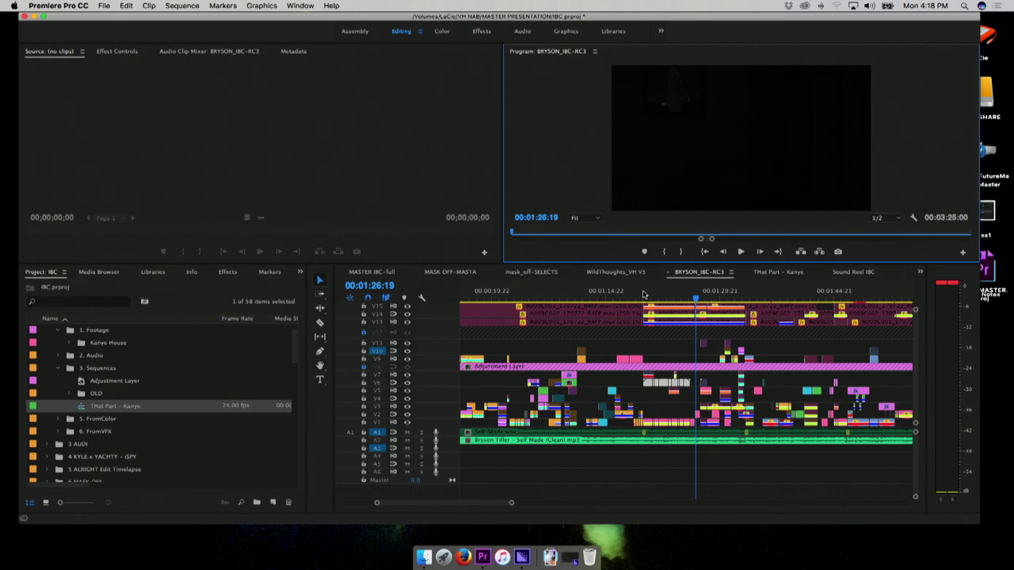
Disable the V10 effects clips of the motorcycle shot near 00:02:01 and play the untreated footage from 00:02:00:11.
click(781, 376)
key(minus)
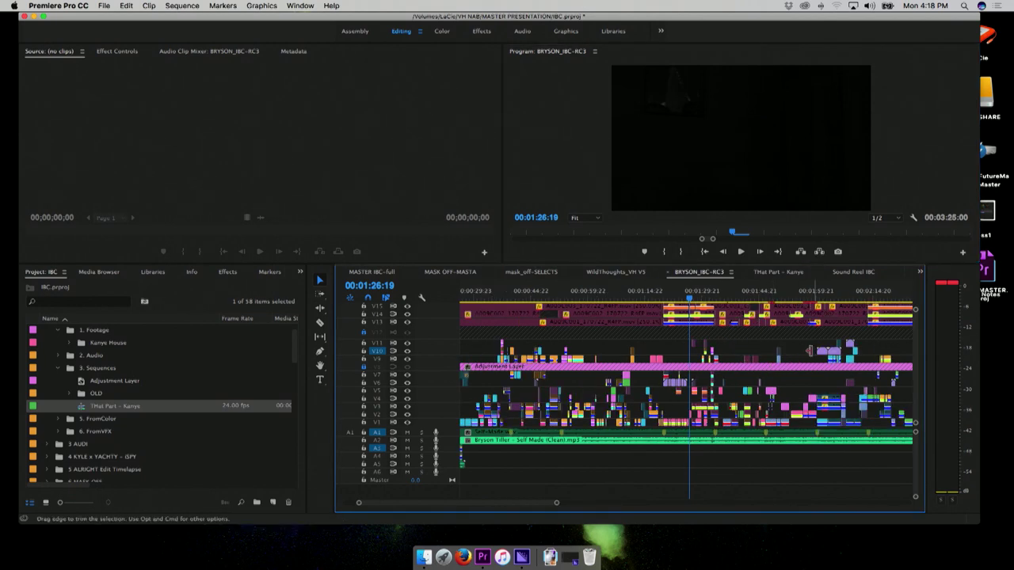
click(818, 295)
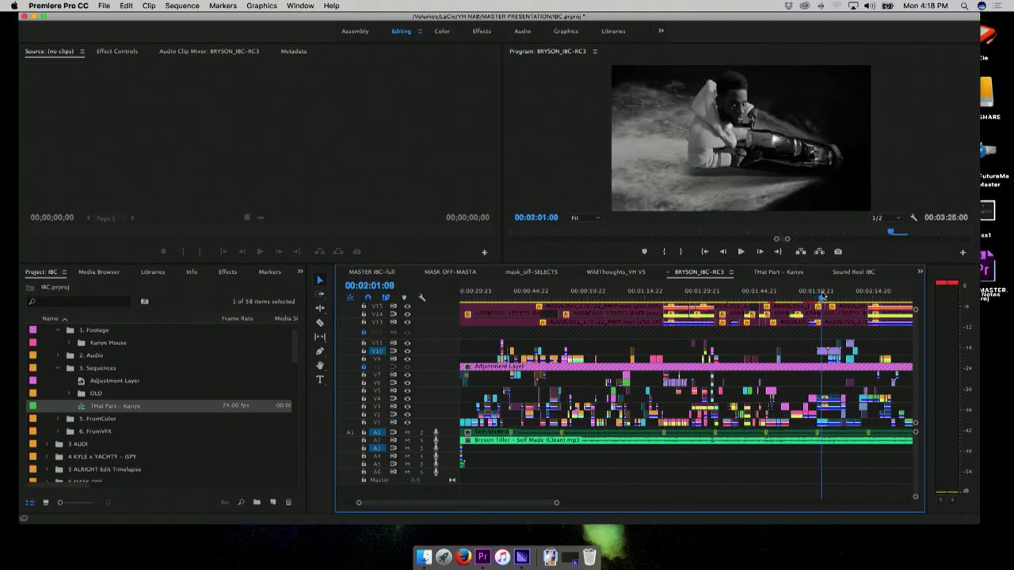
key(equal)
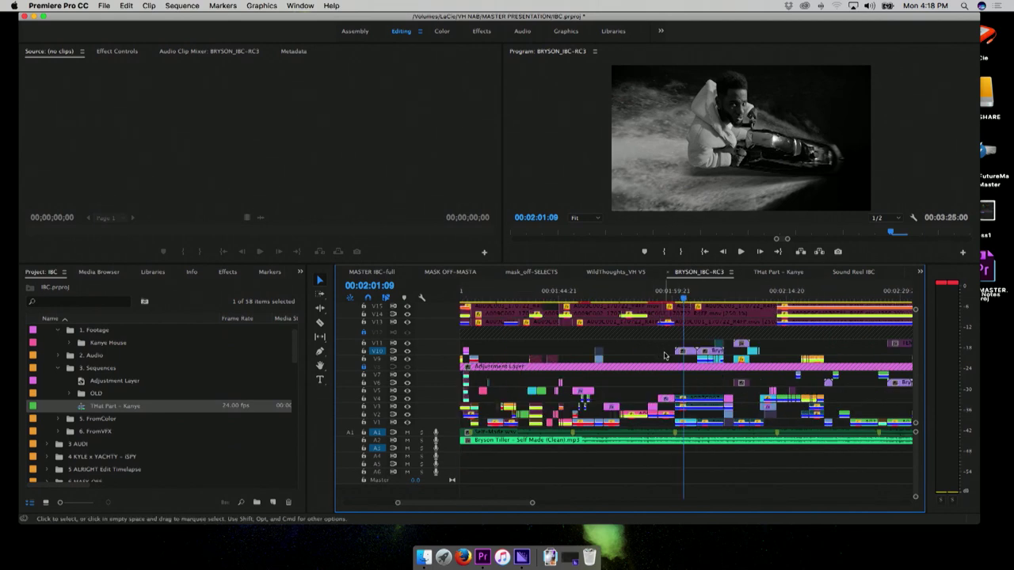
click(695, 388)
click(694, 396)
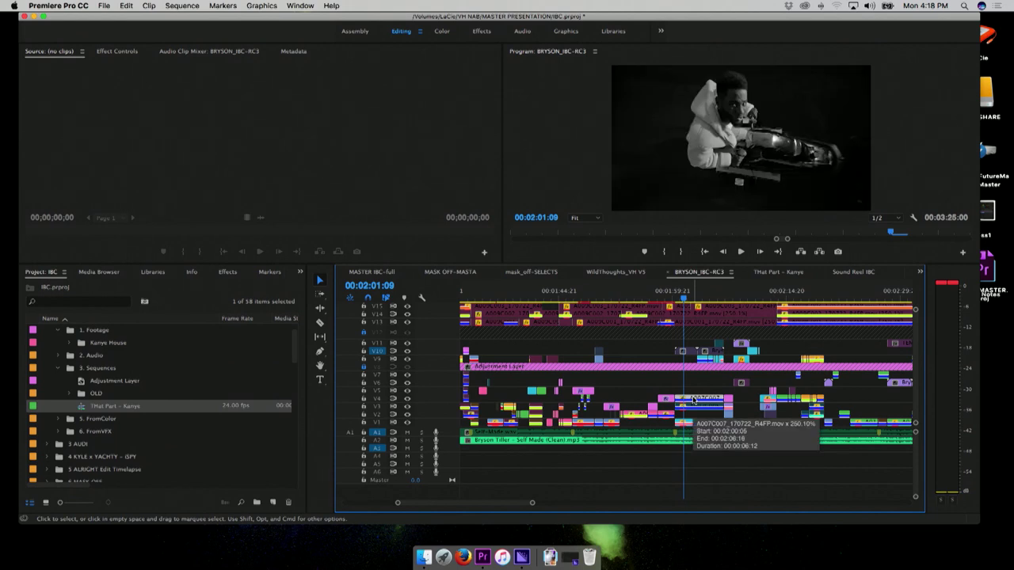
click(677, 291)
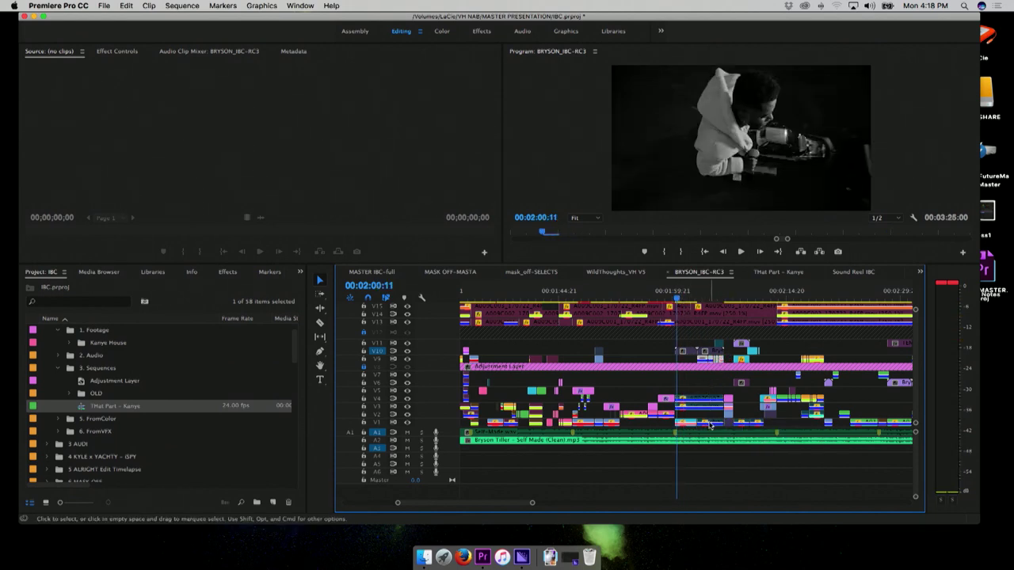
key(space)
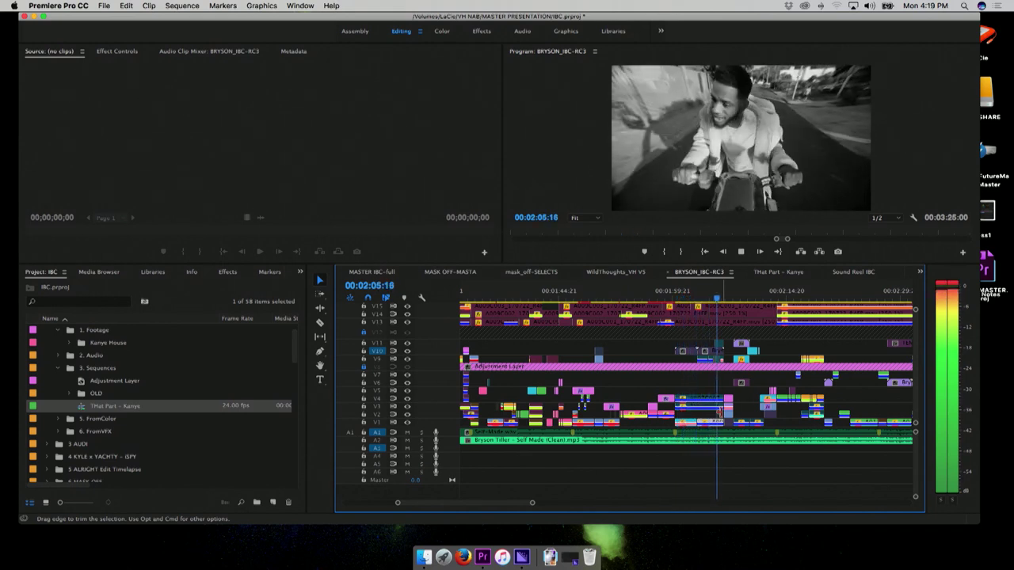
key(space)
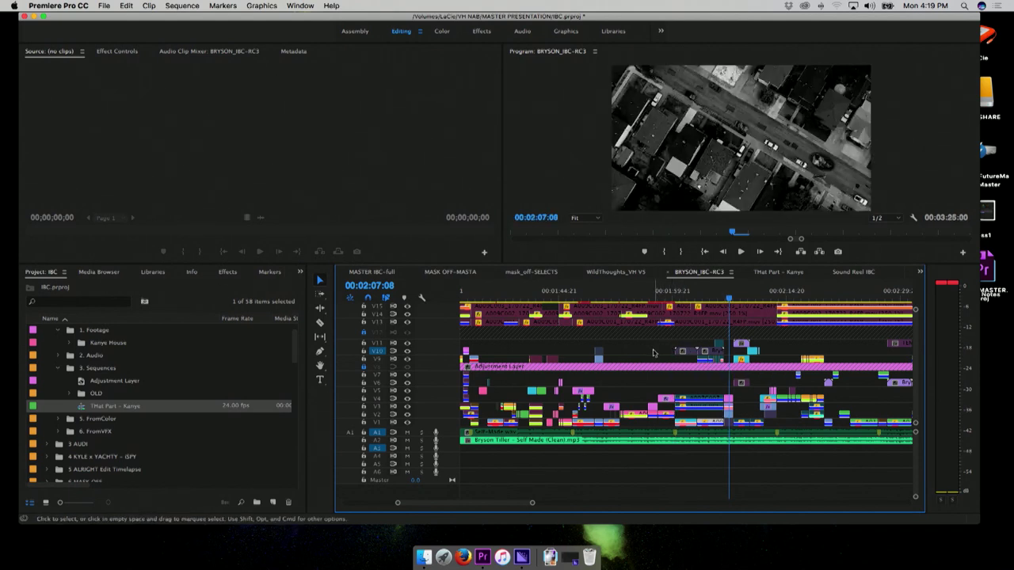
Re-enable the V10 effects clips of the motorcycle shot and play it full screen from 00:01:57:18.
click(694, 349)
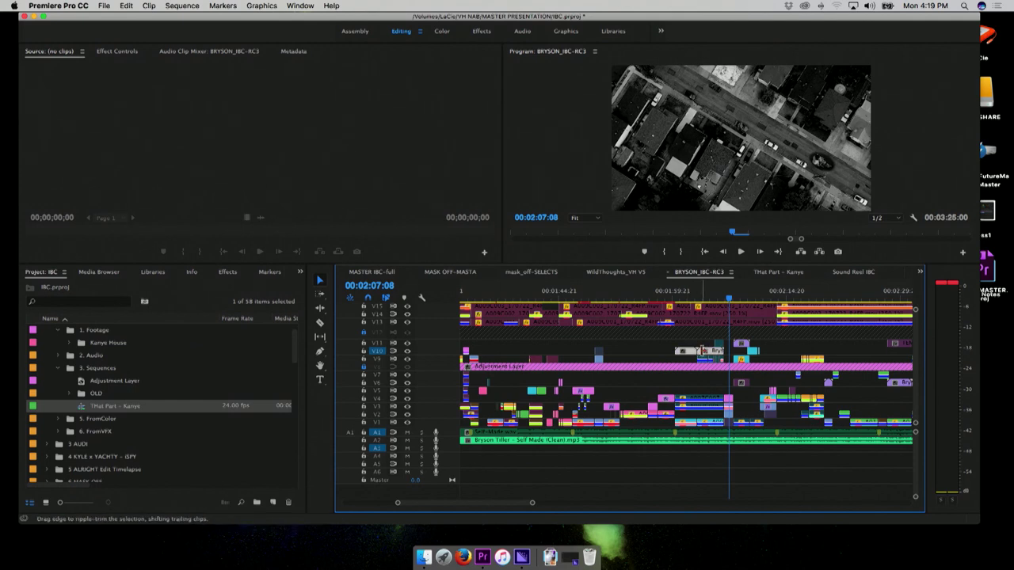
drag(673, 292, 657, 293)
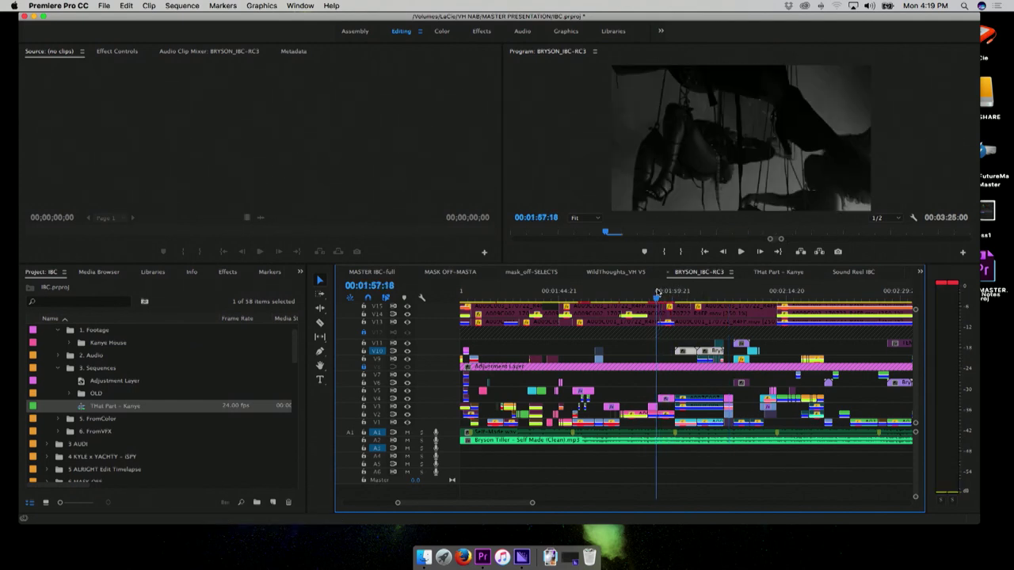
key(space)
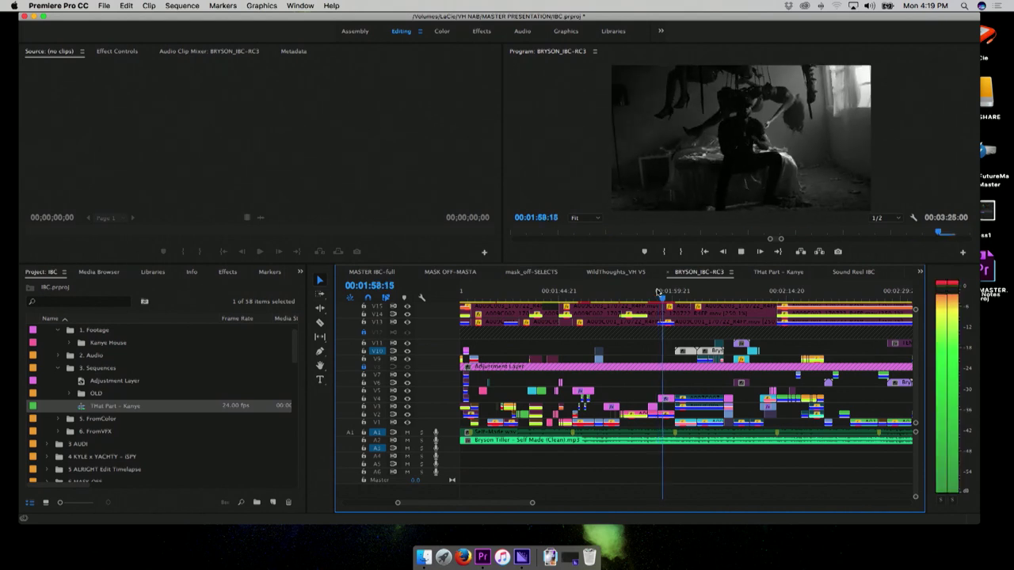
key(ctrl+grave)
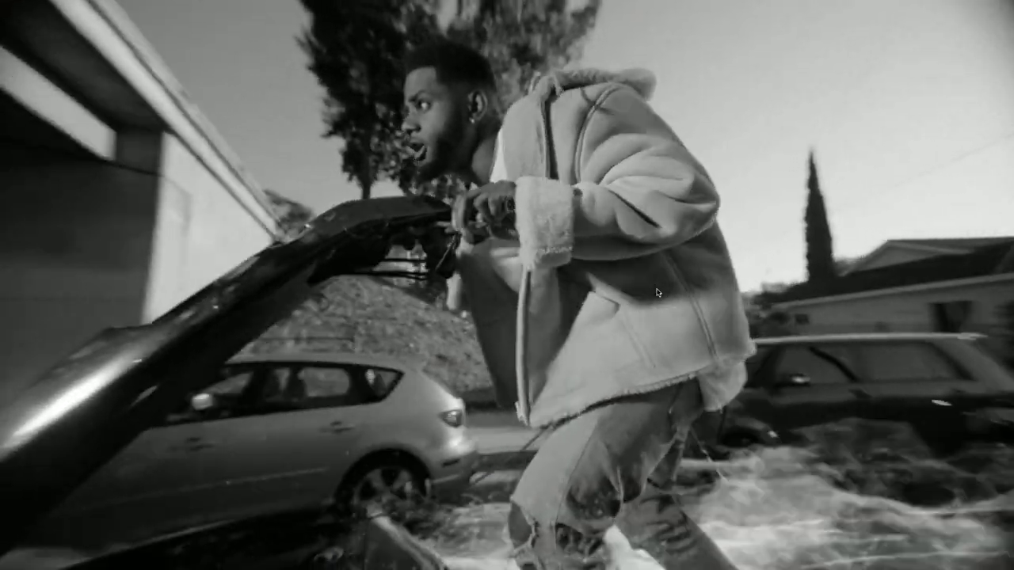
key(Escape)
key(space)
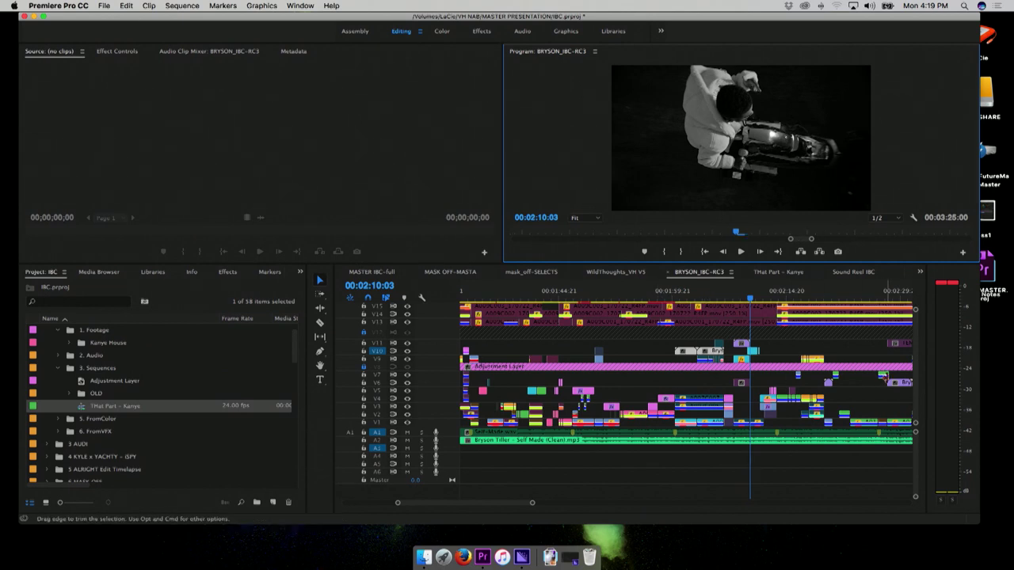
Select the V6 Bryson_FX clips of the palm-tree shot near 00:02:30 and play the section from 00:02:28:08.
click(859, 366)
key(minus)
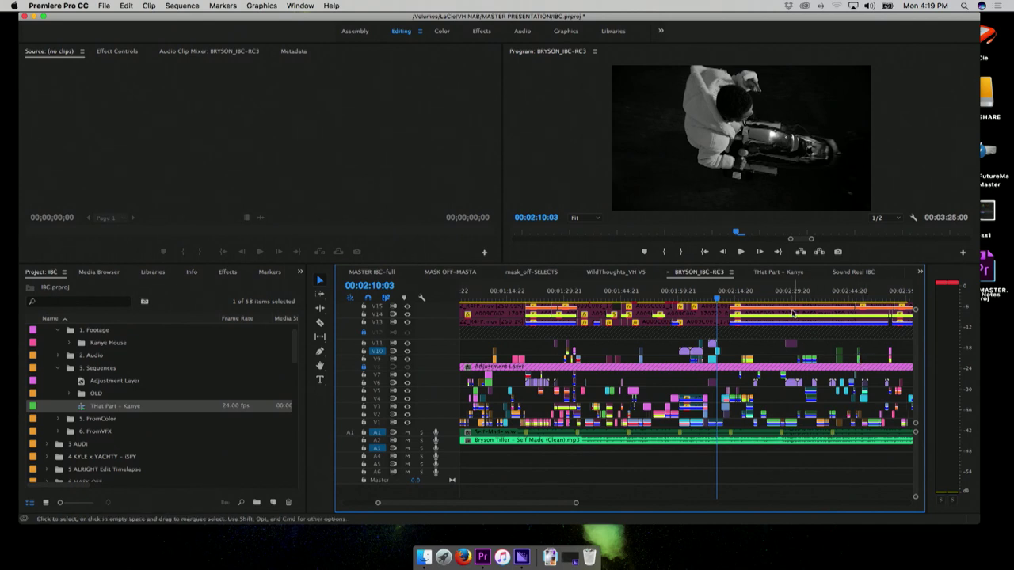
click(792, 293)
key(equal)
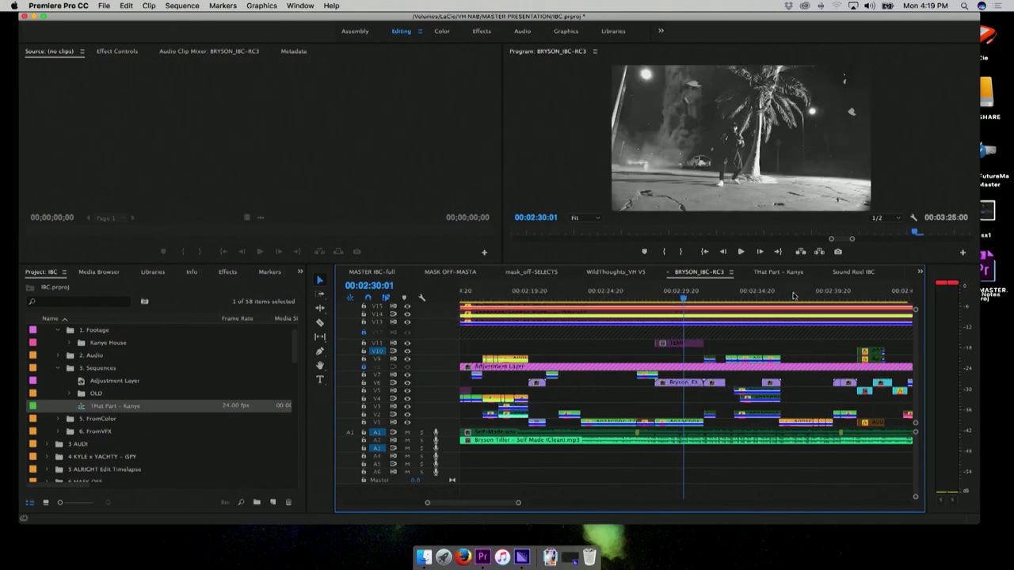
click(703, 383)
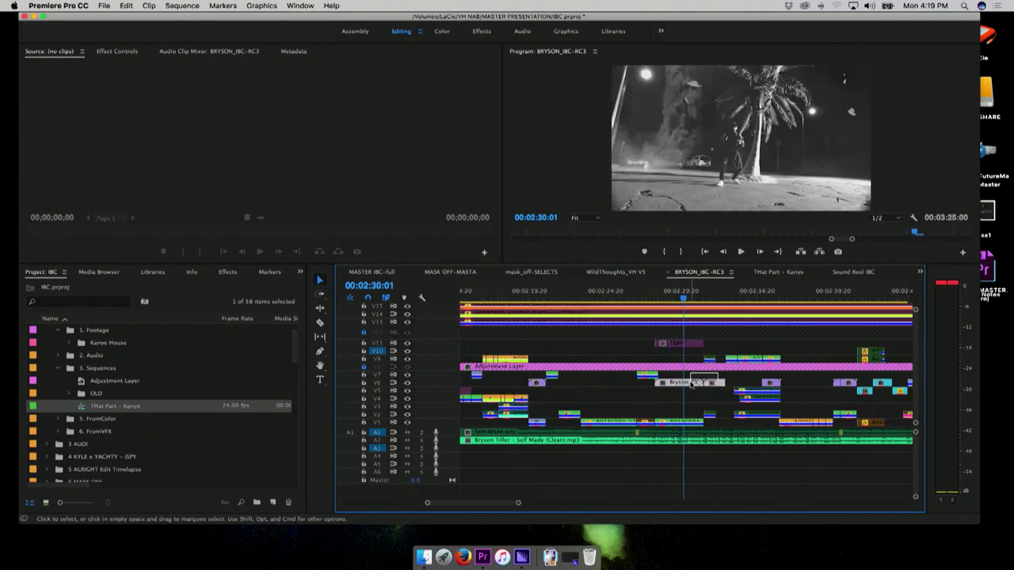
drag(683, 293, 657, 297)
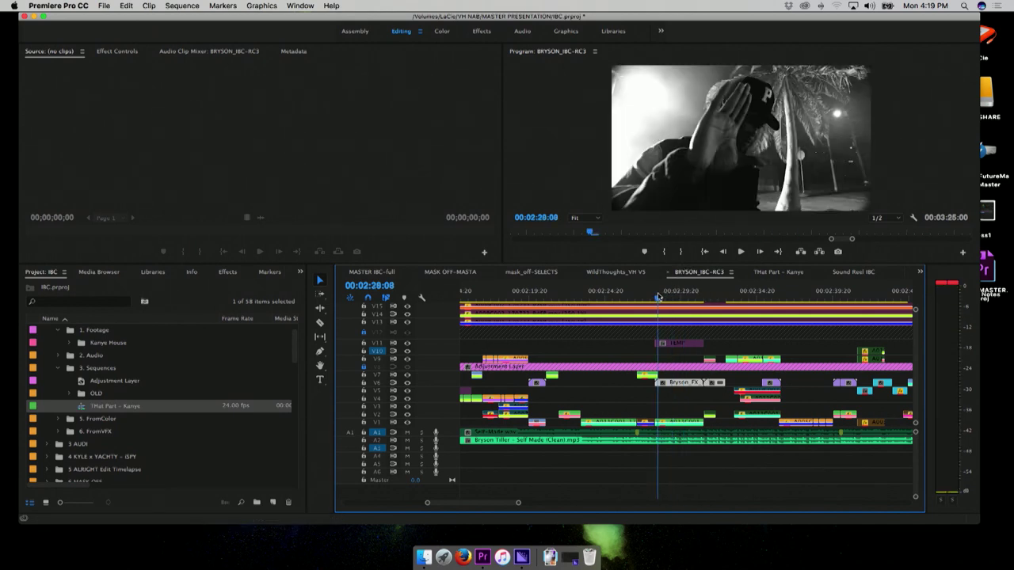
key(space)
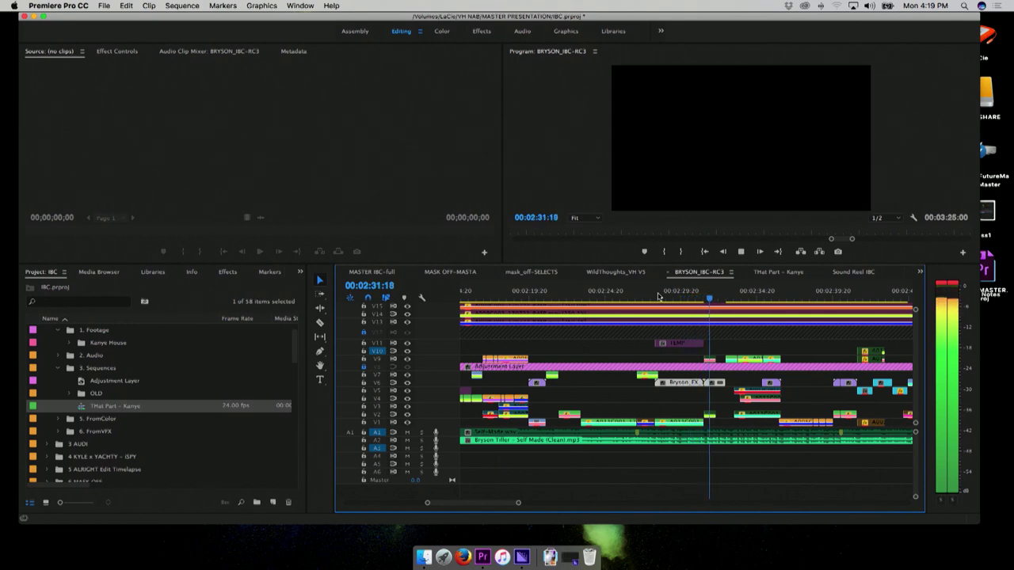
key(space)
Check the palm-tree frame at 00:02:29:10 without effects, re-enable the V6 clips and play full screen from 00:02:28:17.
click(674, 294)
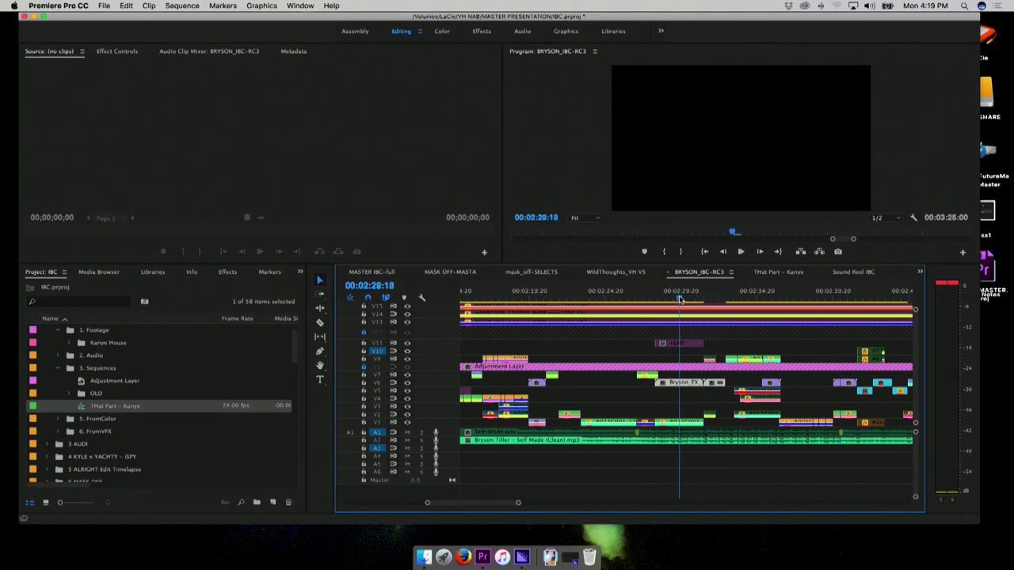
click(718, 400)
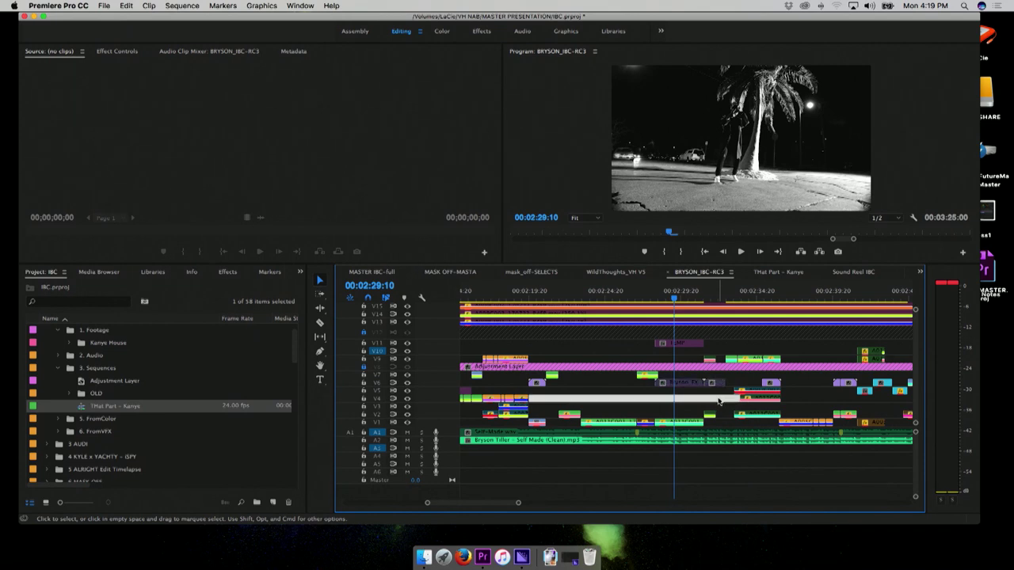
click(687, 382)
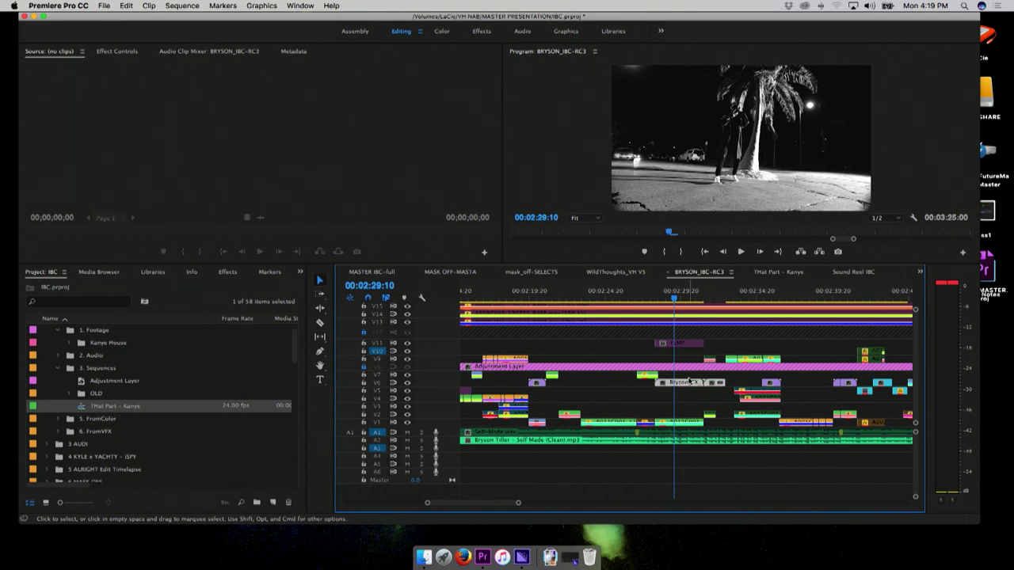
drag(674, 294, 663, 294)
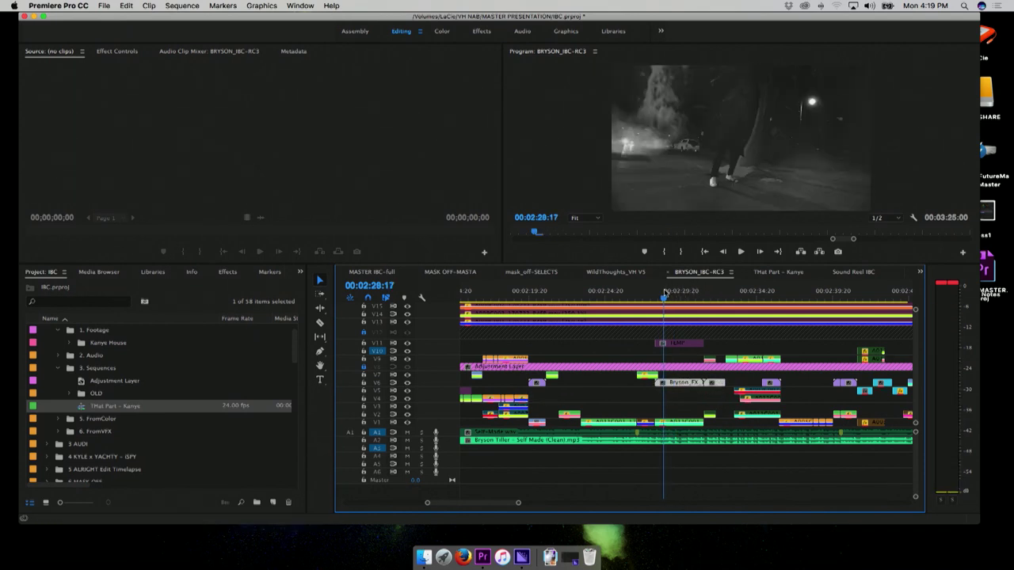
key(ctrl+grave)
key(space)
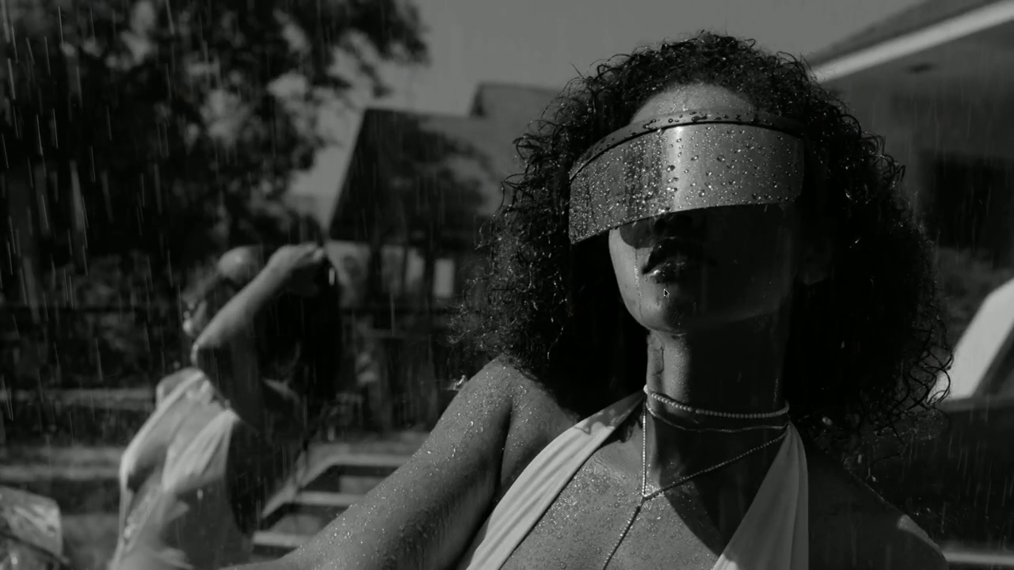
key(space)
key(ctrl+grave)
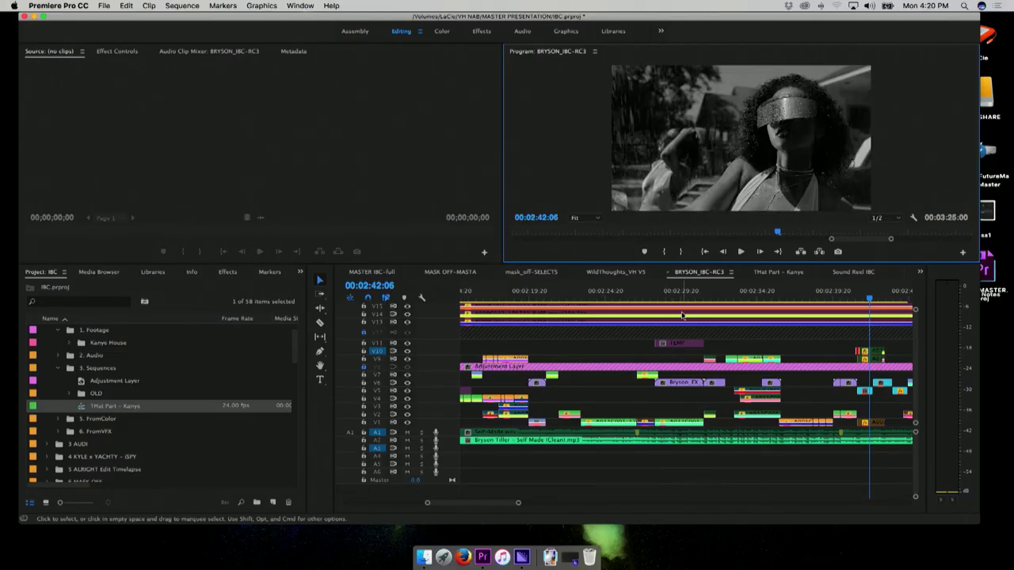
Play the second palm-tree effects shot and park the playhead on it at 00:02:40:15.
click(832, 294)
key(space)
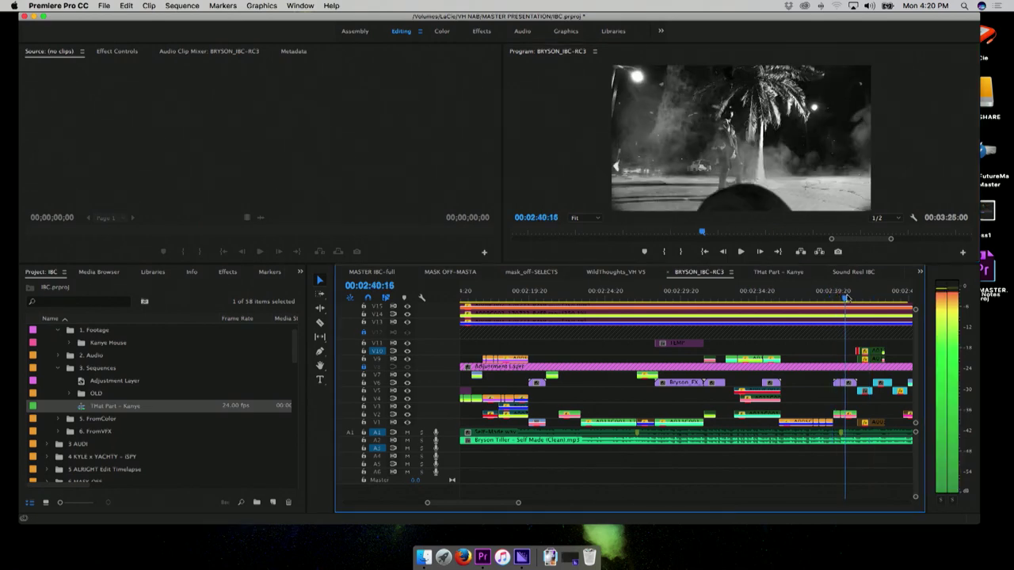
key(space)
click(846, 297)
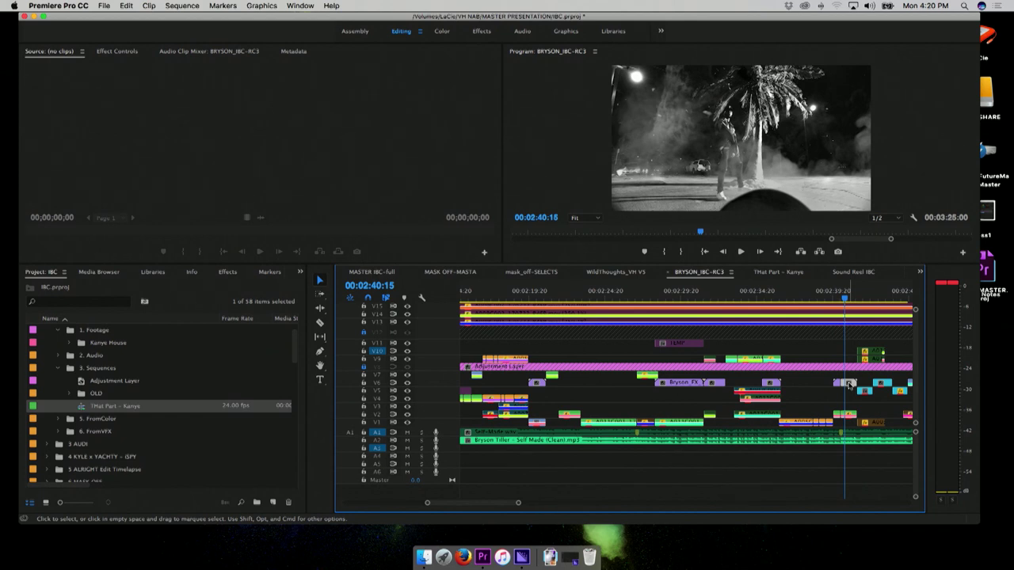
Switch from the BRYSON_IBC-RC3 timeline to the THat Part – Kanye sequence.
key(minus)
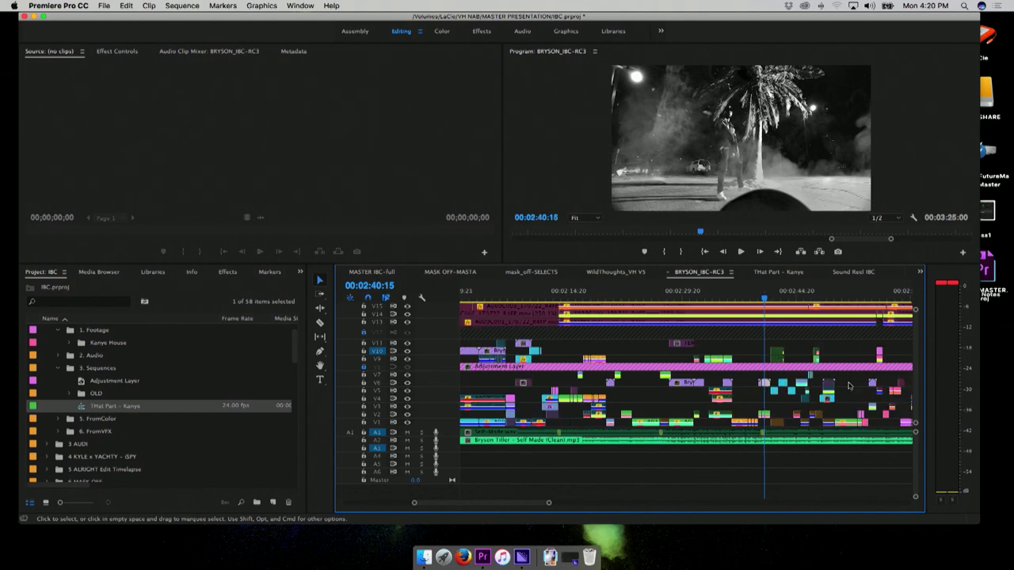
click(777, 274)
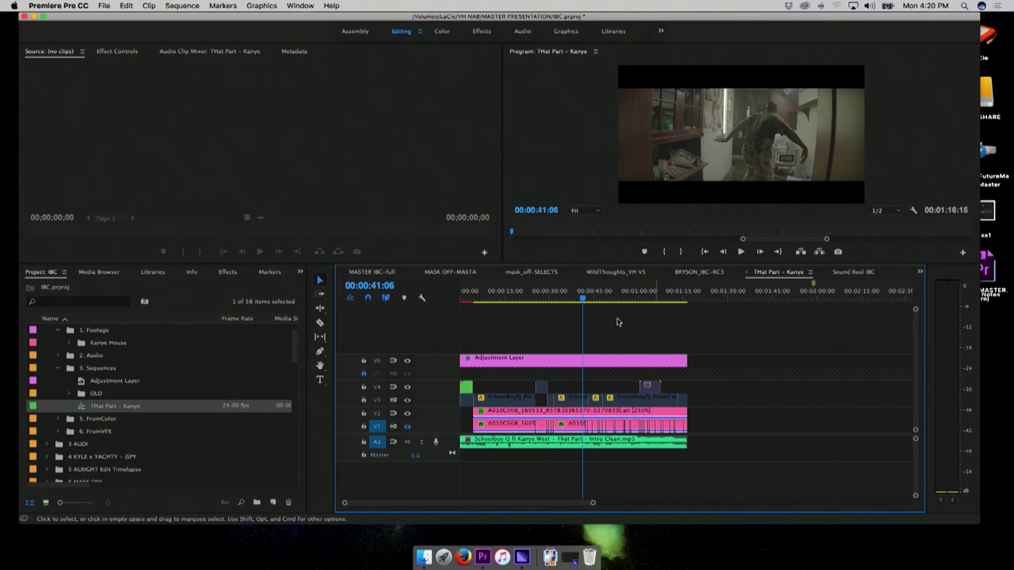
Play the sequence full screen from 00:00:37:21 with the V3 and V4 clips still disabled.
click(573, 297)
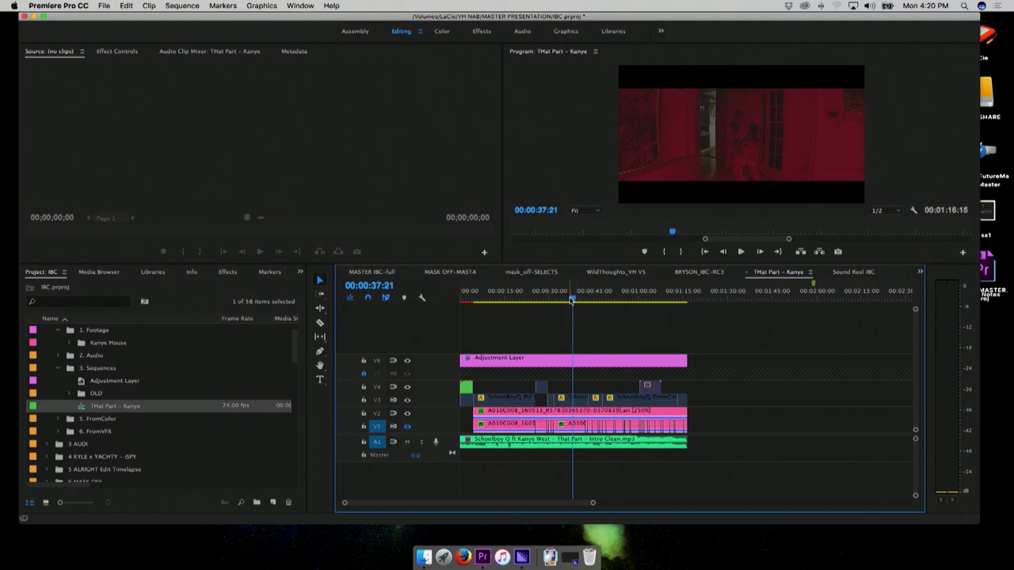
key(ctrl+grave)
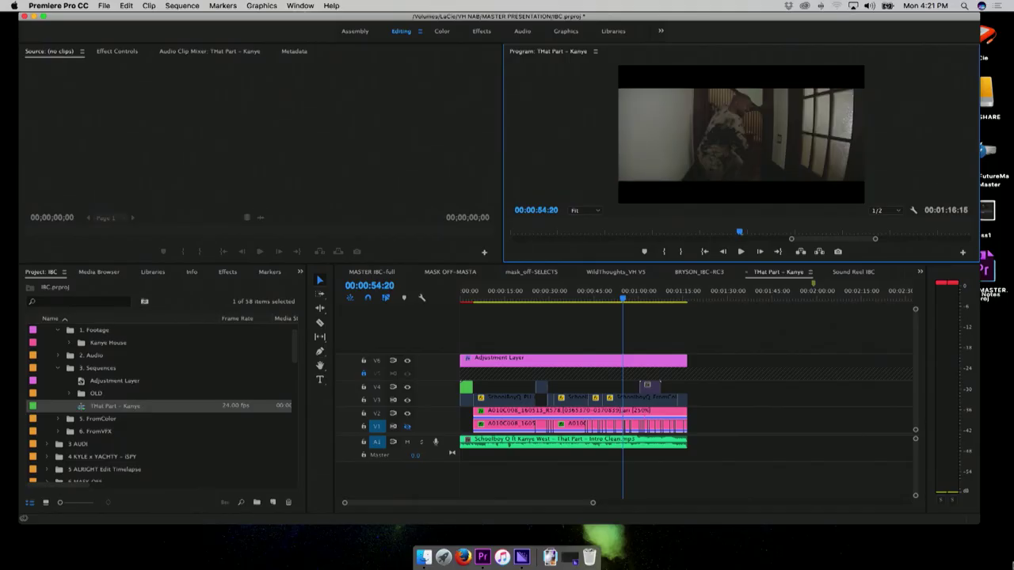
Enable the SchoolboyQ clips on V3 and V4 and play the graded section full screen from 00:00:33:19.
drag(713, 402, 507, 370)
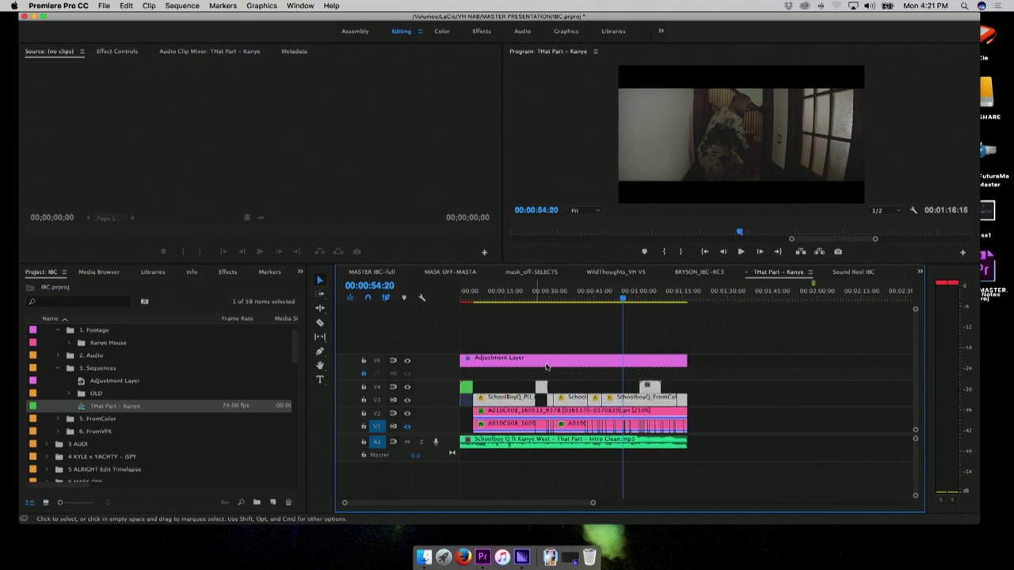
click(559, 290)
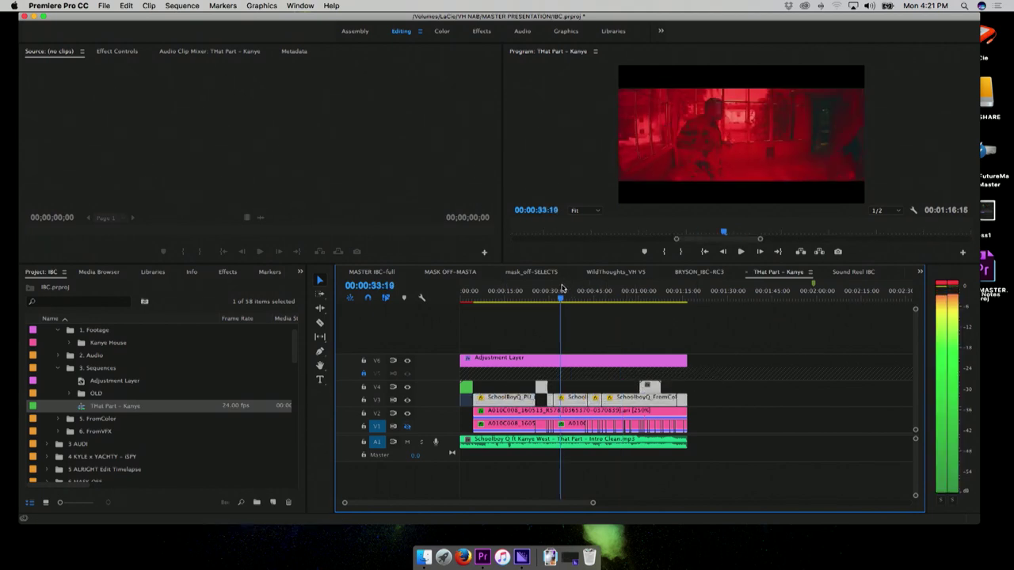
key(space)
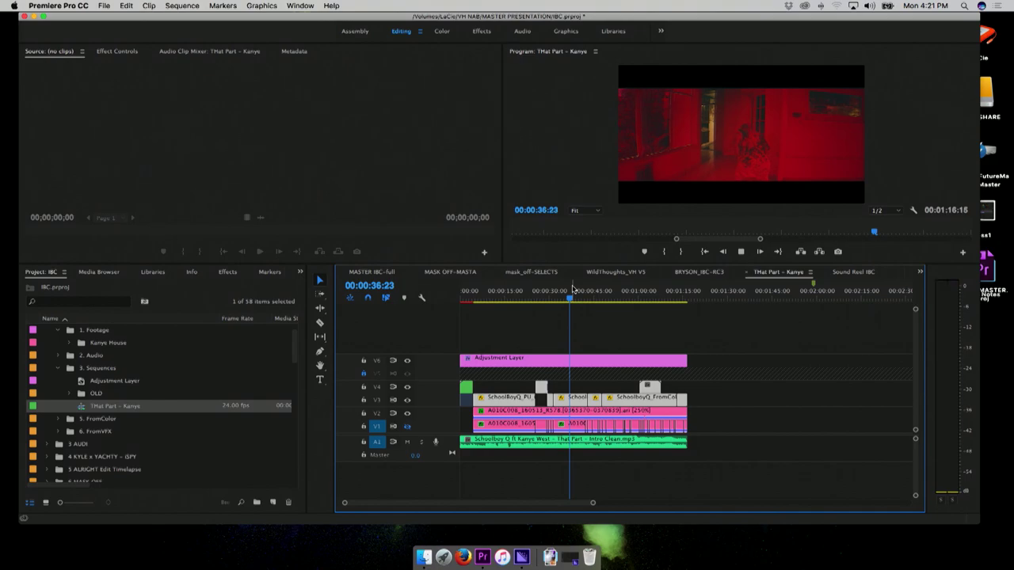
key(ctrl+grave)
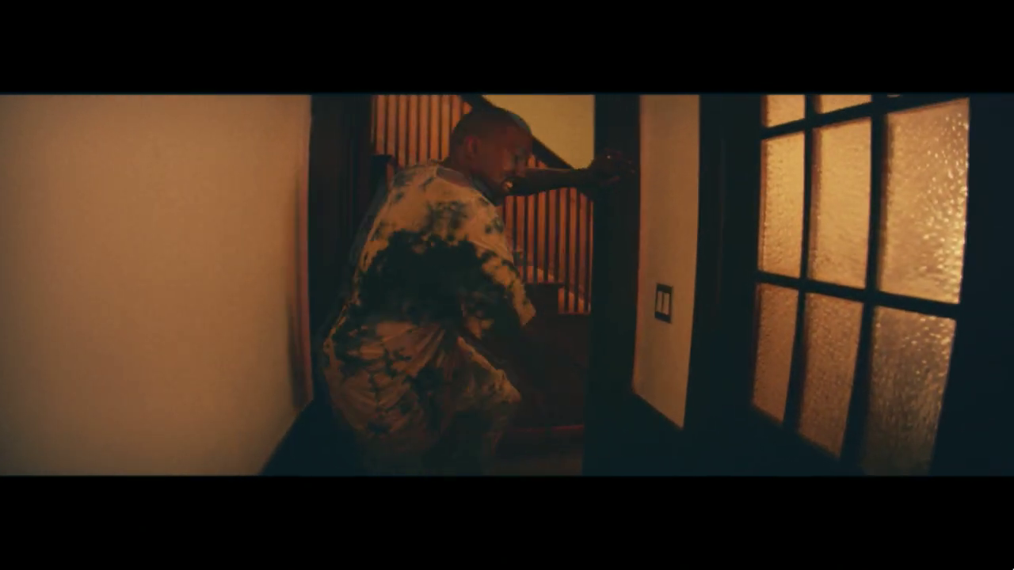
Leave full screen, select the A010C008 clip on V2, and view the sequence full screen again.
key(Escape)
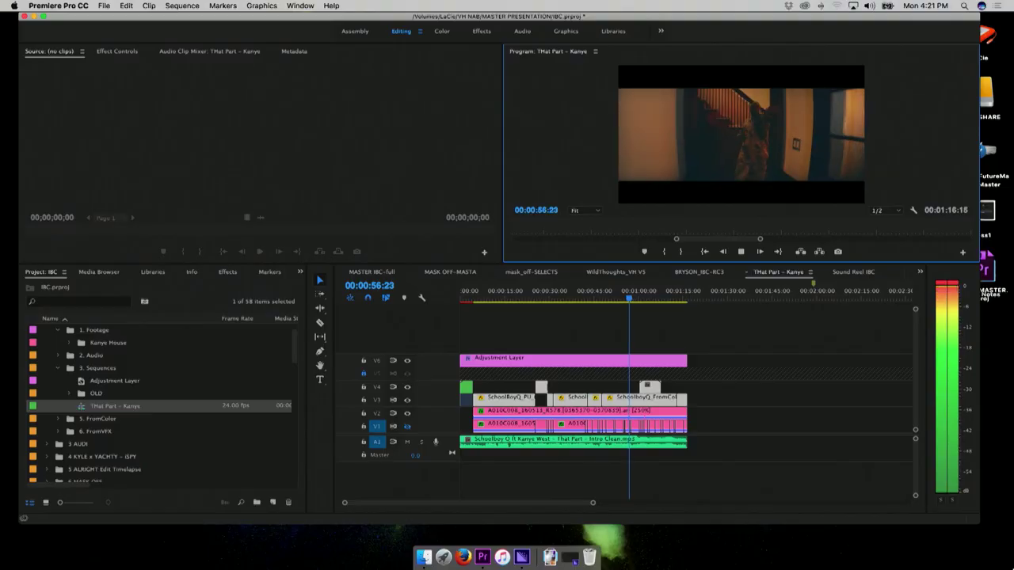
click(655, 413)
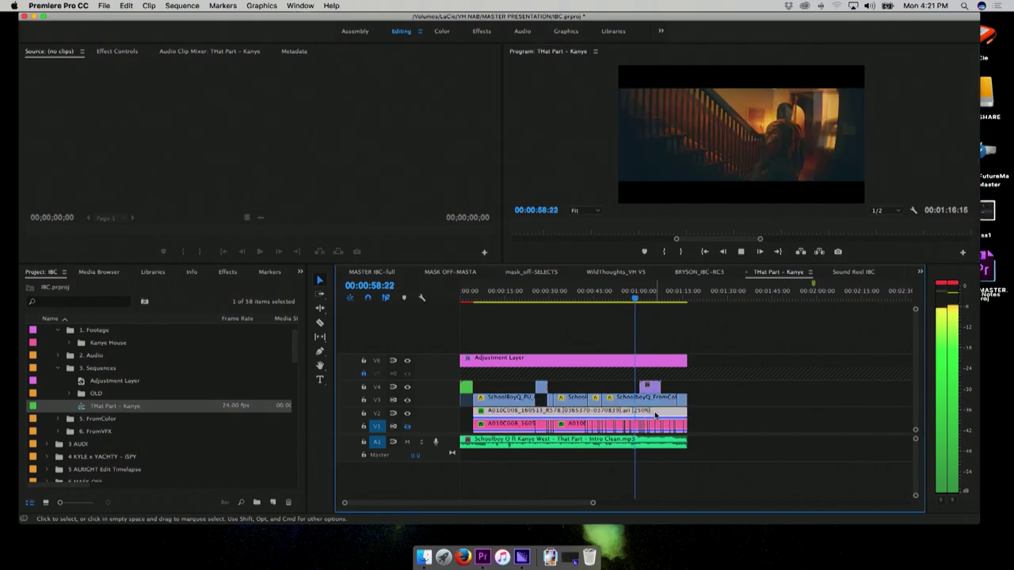
key(ctrl+grave)
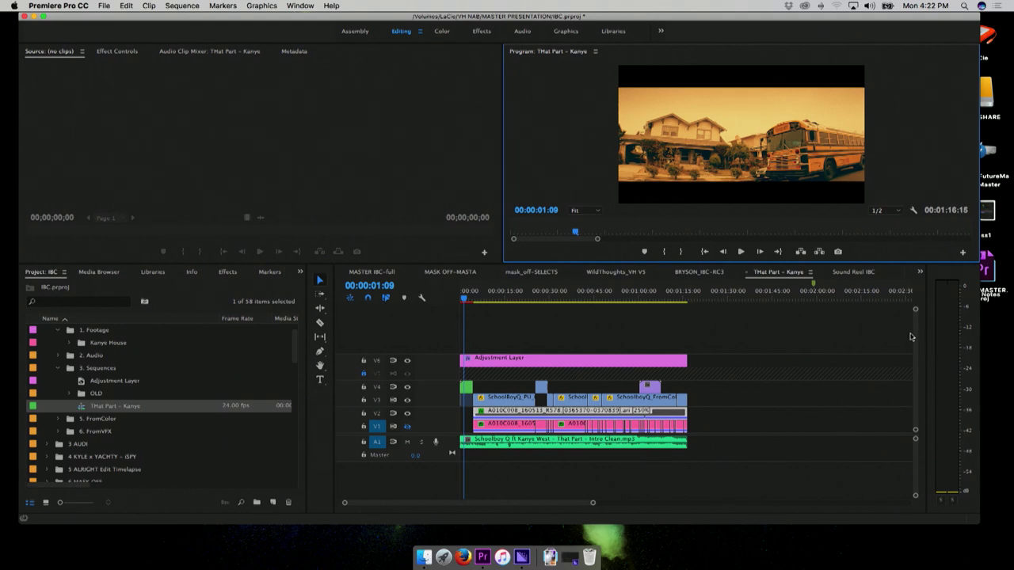
Switch to the Sound Reel IBC sequence and play it from near its start.
click(846, 273)
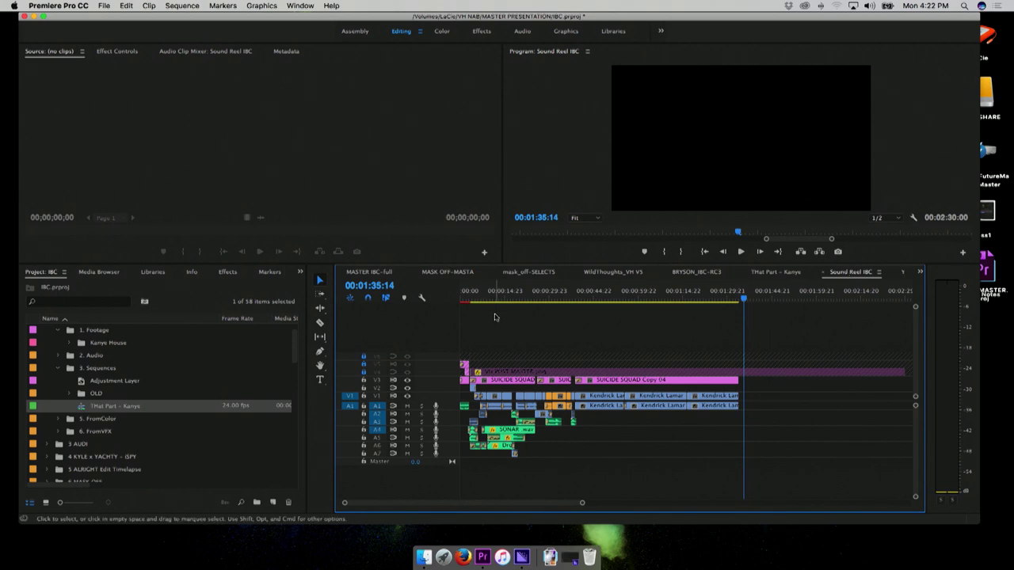
click(467, 293)
key(space)
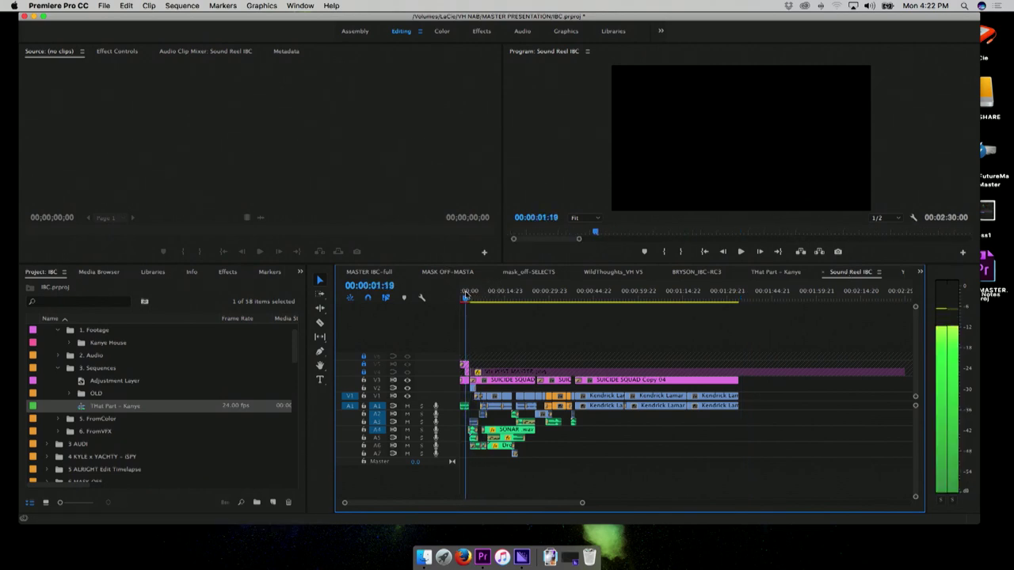